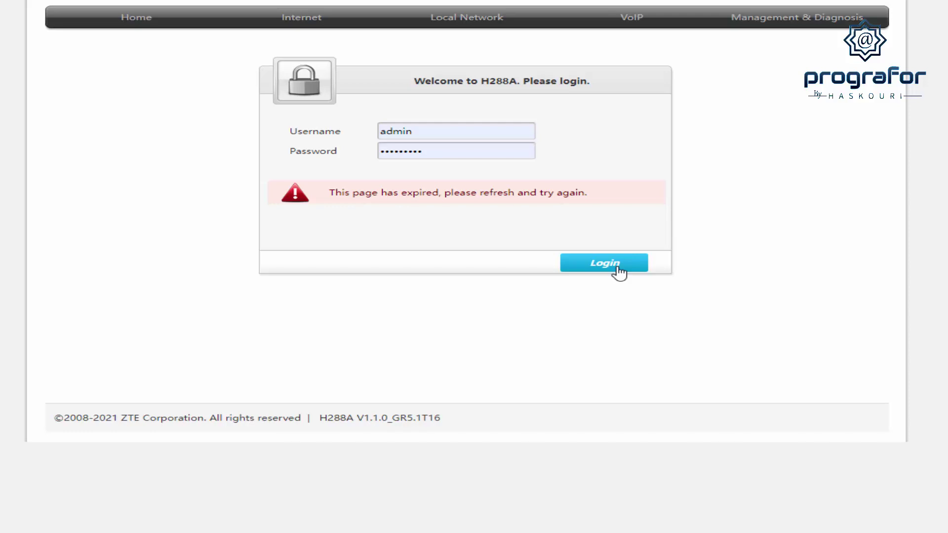
Log in to the router and open the 3G connection settings in the Internet WAN configuration.
click(618, 272)
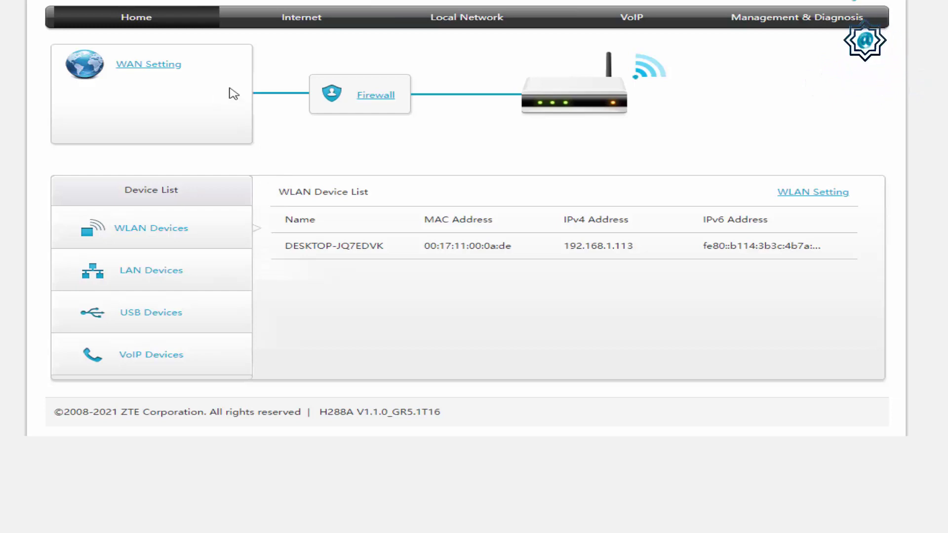
click(297, 21)
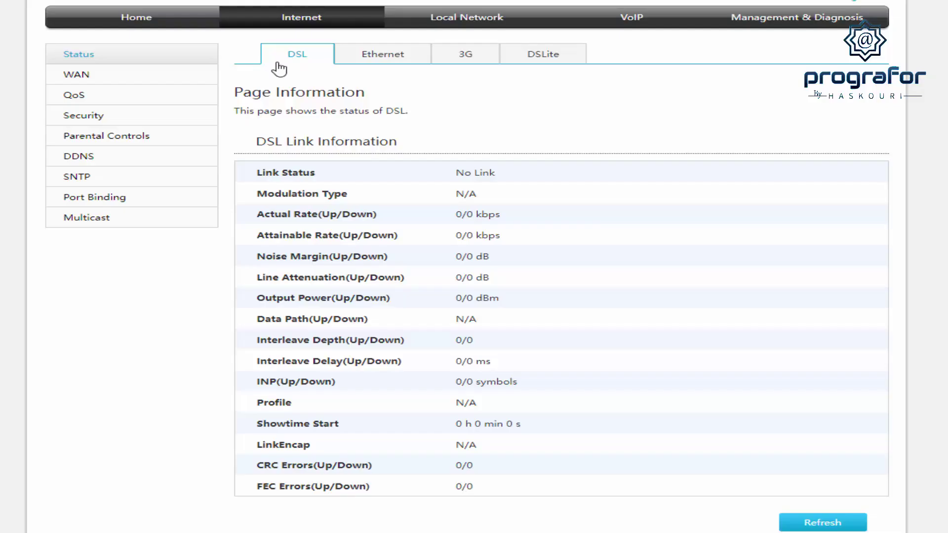
click(69, 80)
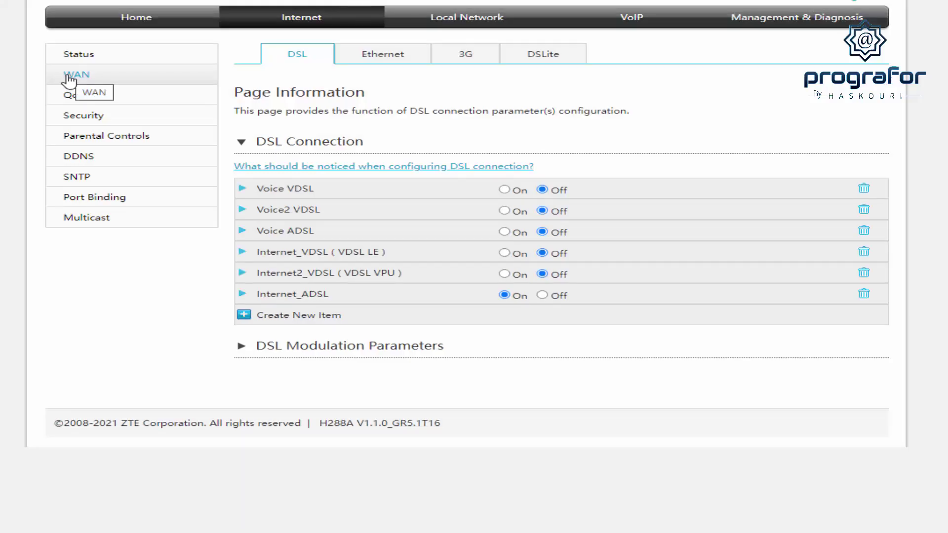
click(472, 58)
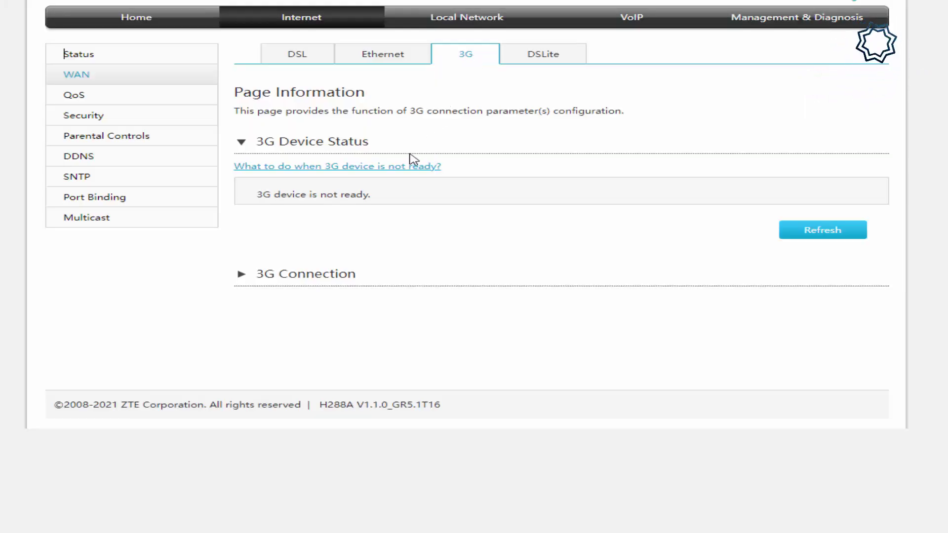
click(239, 275)
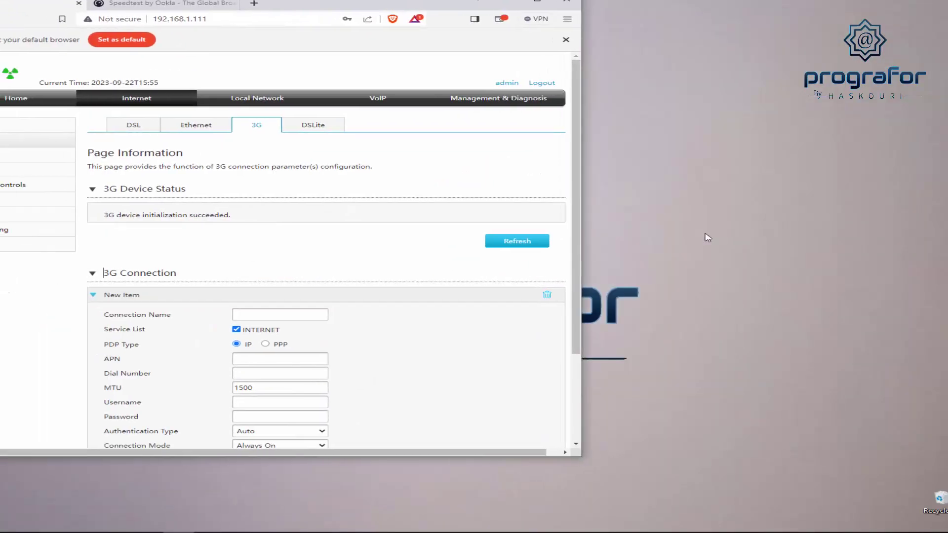
Switch to the apn notes in Notepad and examine the Orange Maroc 4G connection parameters.
key(alt+Tab)
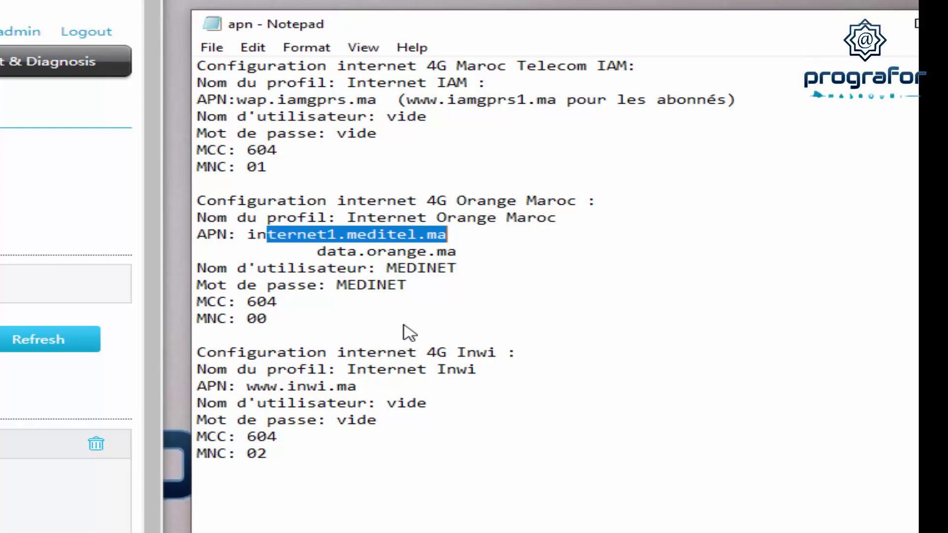
key(Down)
key(Down)
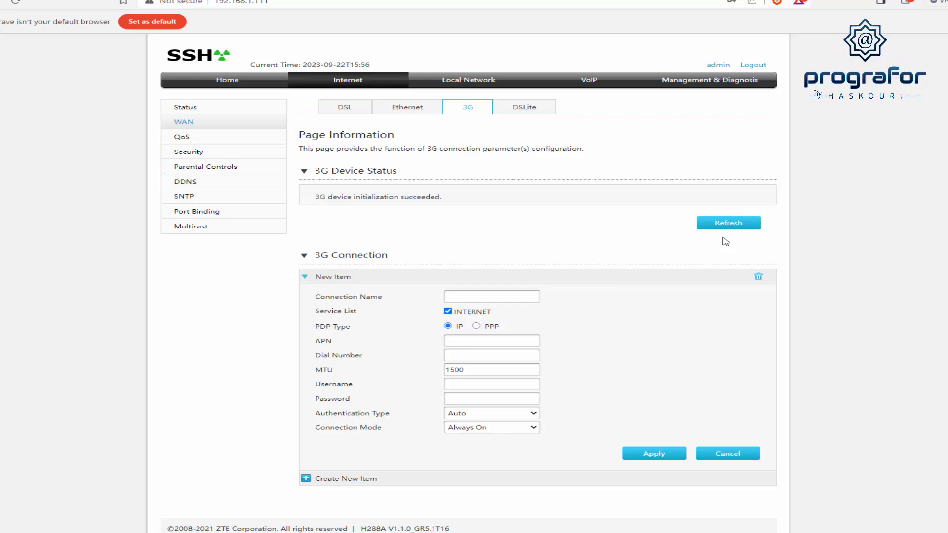
Return to the router page in the browser and name the new 3G connection "4G orange".
key(Tab)
key(Down)
key(Down)
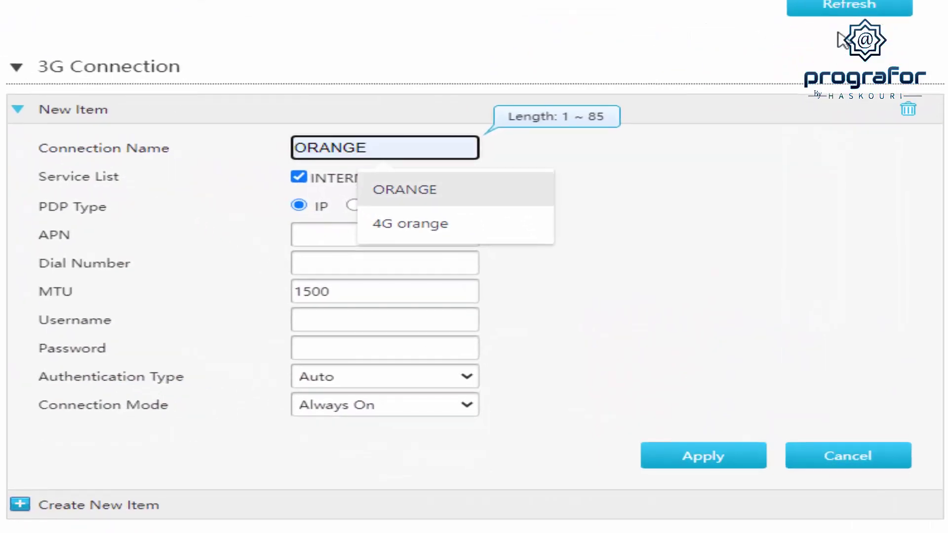
key(Down)
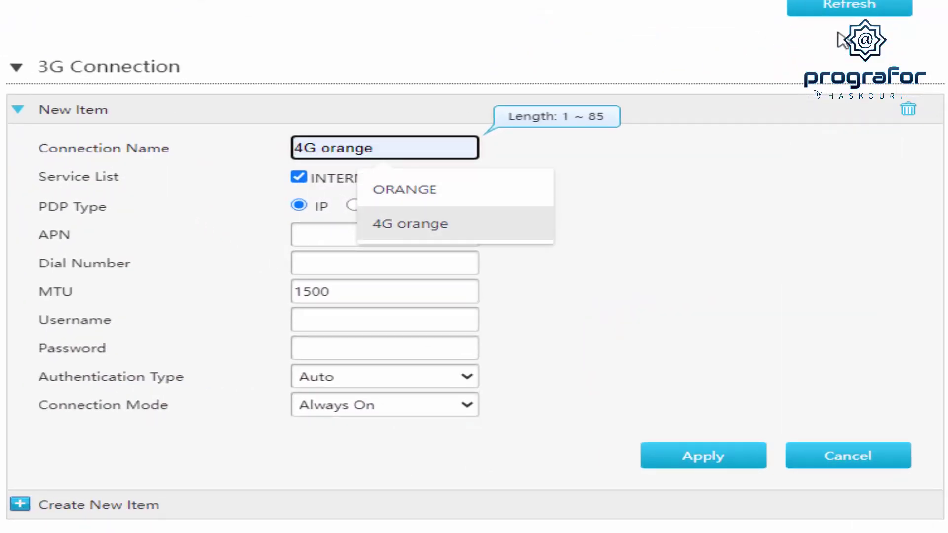
key(Return)
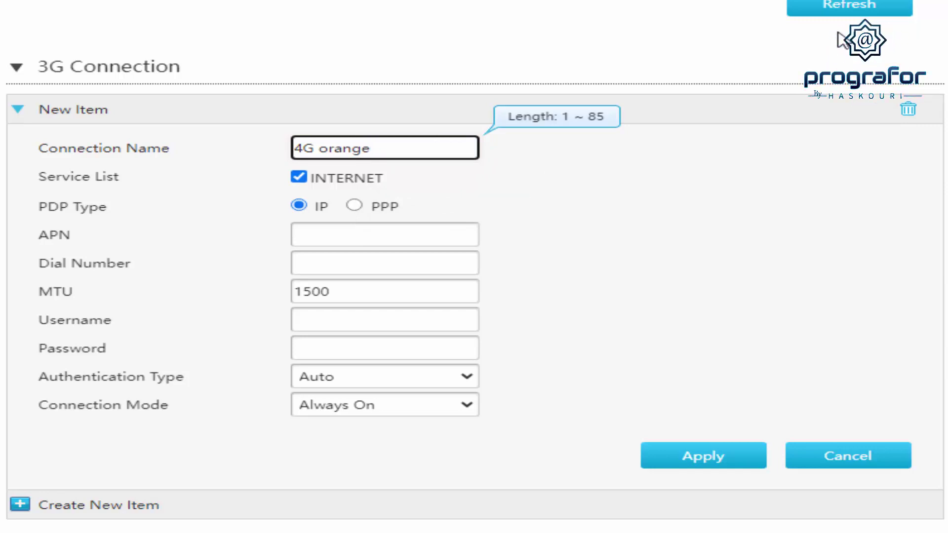
Set the new 3G connection's APN to internet1.meditel.ma.
key(Tab)
key(Tab)
key(Tab)
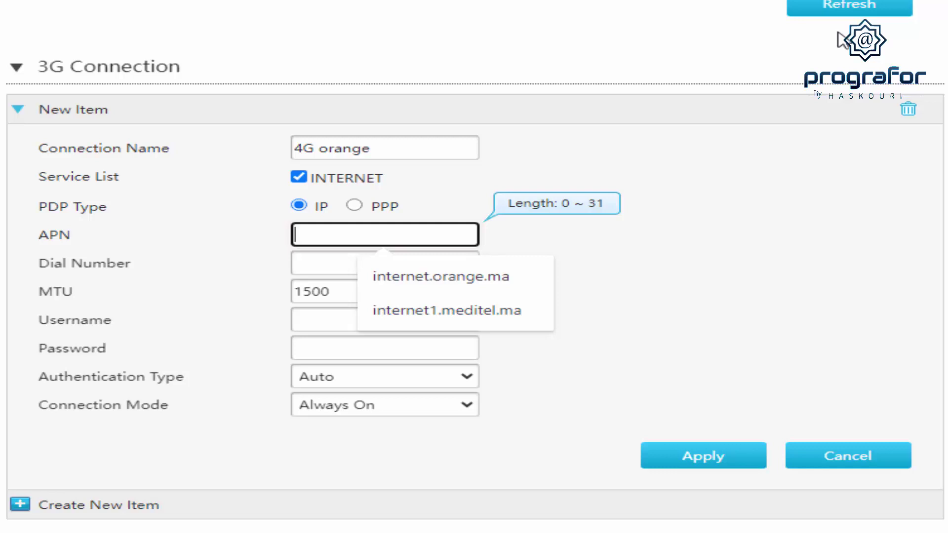
key(Down)
key(Down)
key(Return)
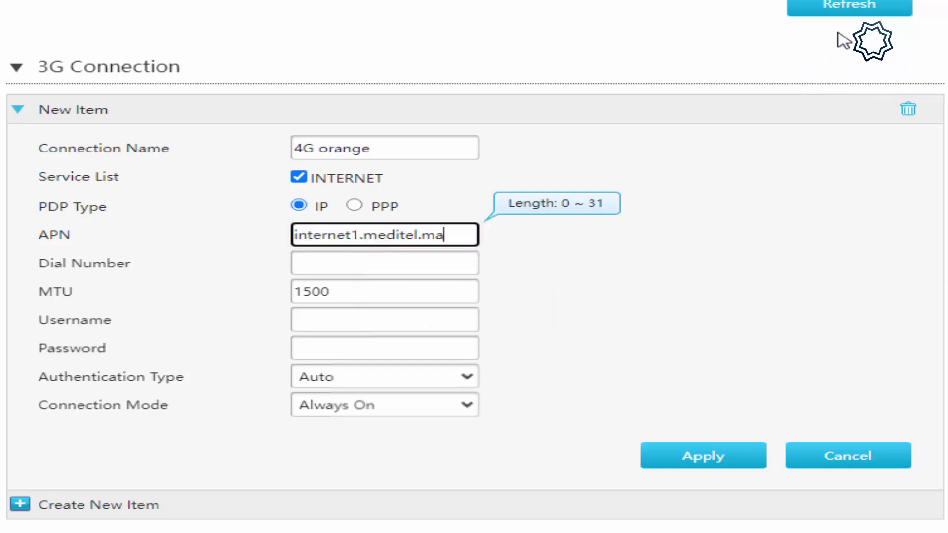
Set the new 3G connection's dial number to *99#.
key(Tab)
key(Down)
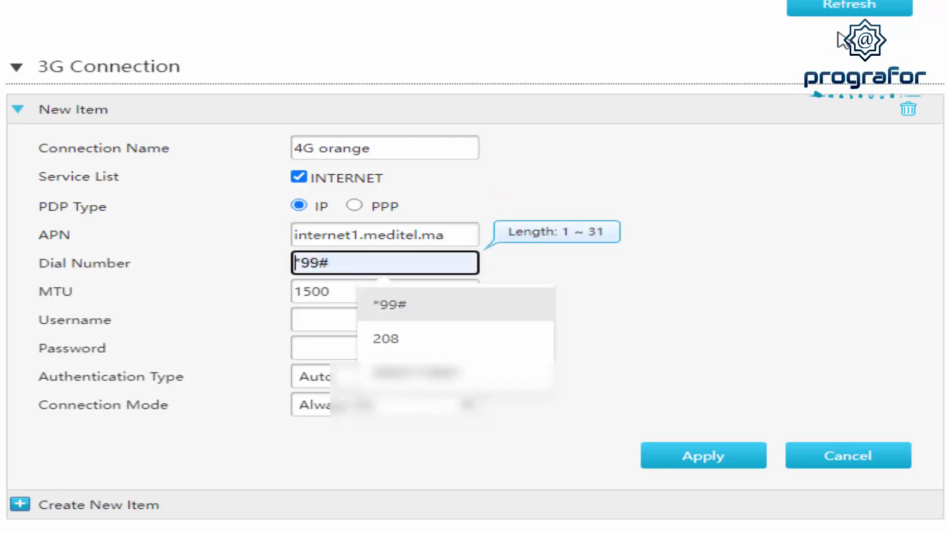
key(Return)
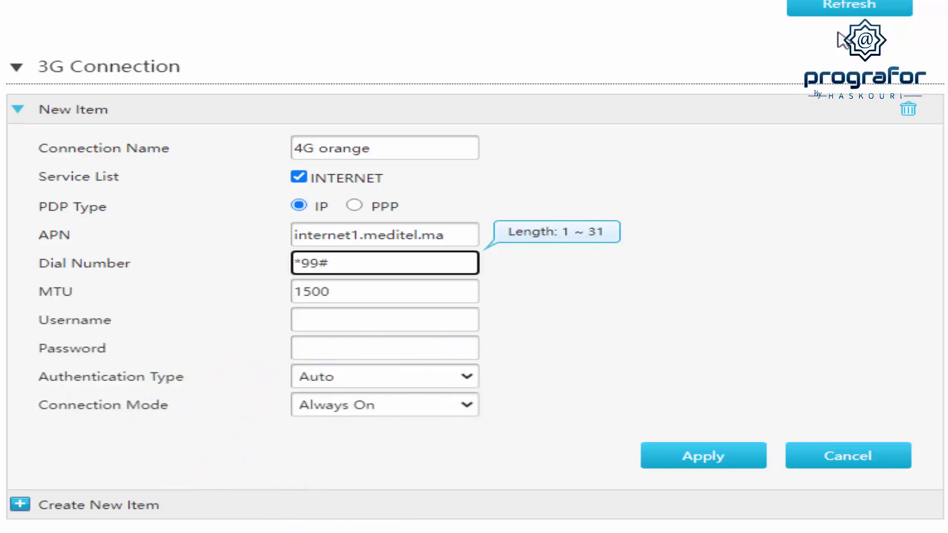
Set the MTU of the new 3G connection to 1492.
key(Tab)
key(shift+Left)
key(shift+Left)
key(shift+Left)
key(shift+Left)
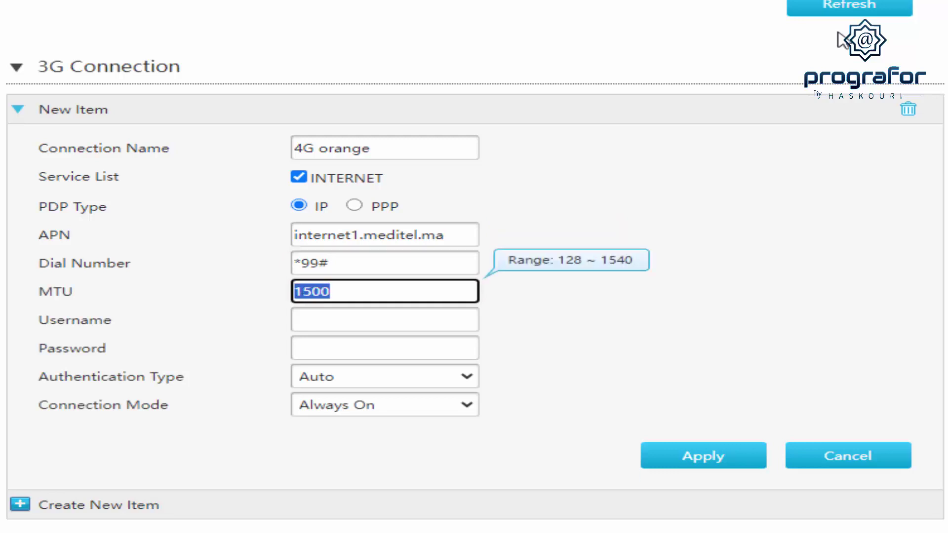
key(shift+Right)
text(4)
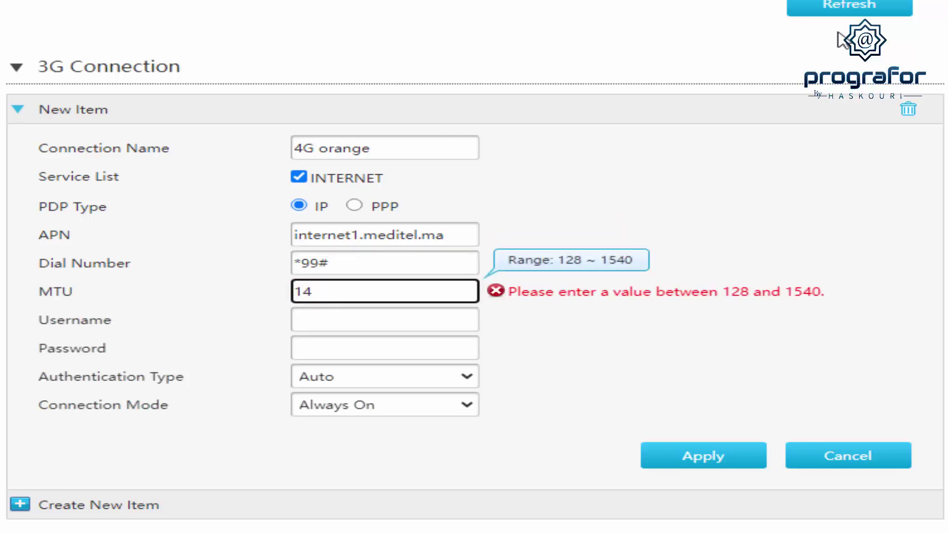
text(92)
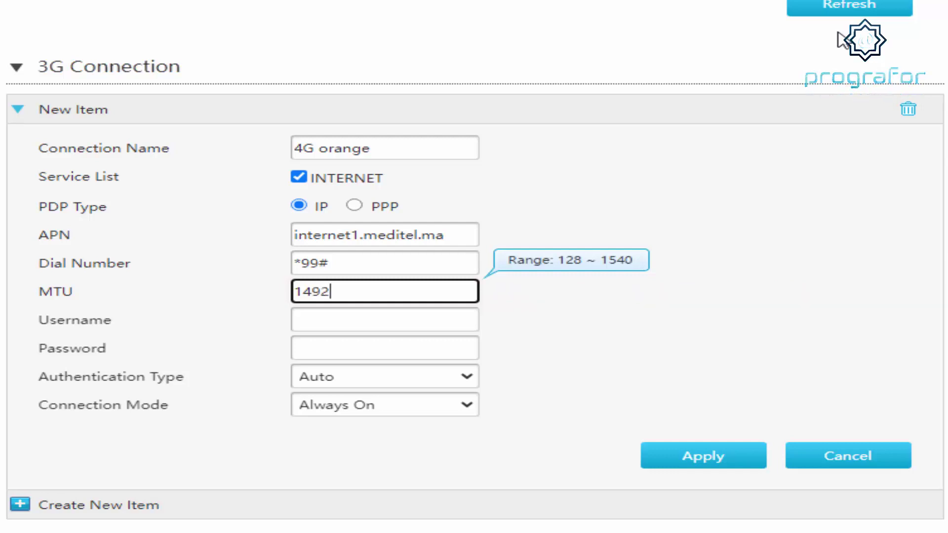
click(844, 40)
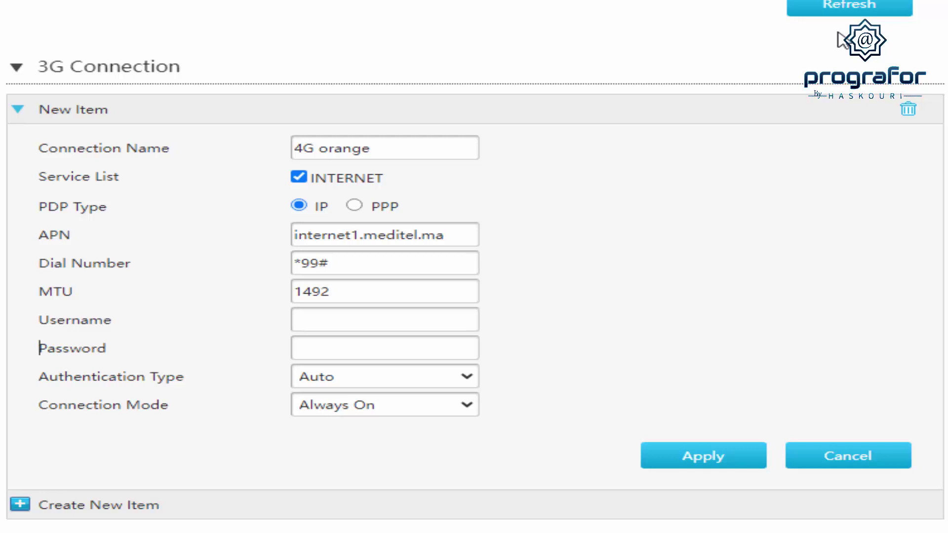
Enter MEDINET as the 3G connection's username, fill in its password and apply the new connection.
click(384, 319)
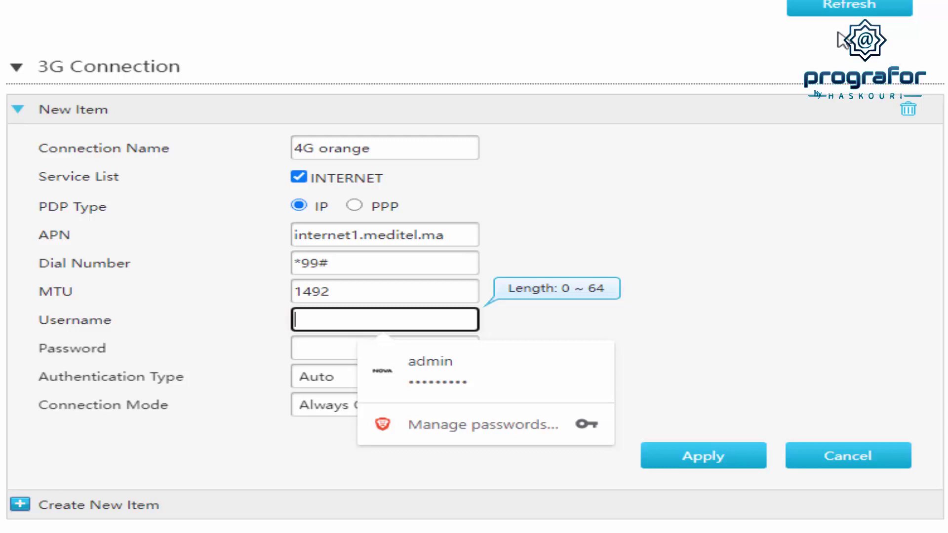
text(MEDINR)
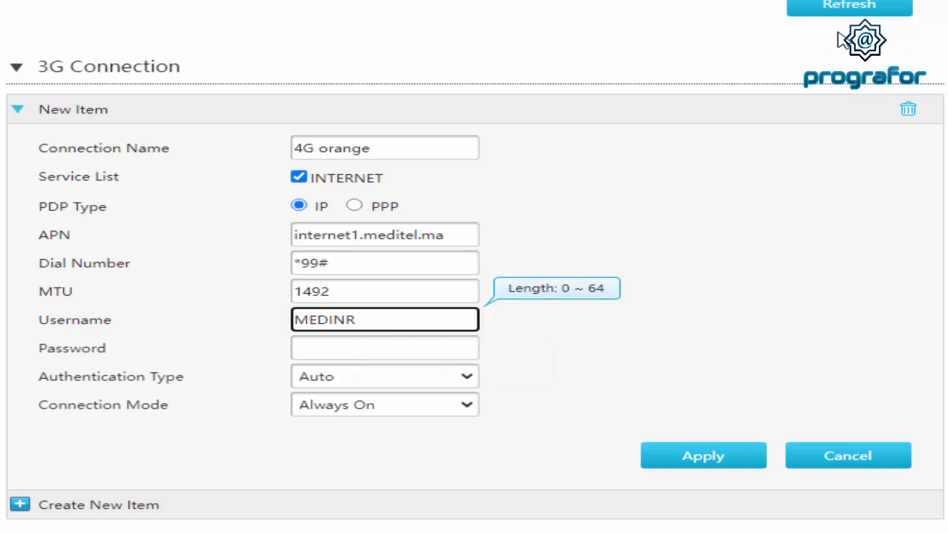
key(BackSpace)
text(ET)
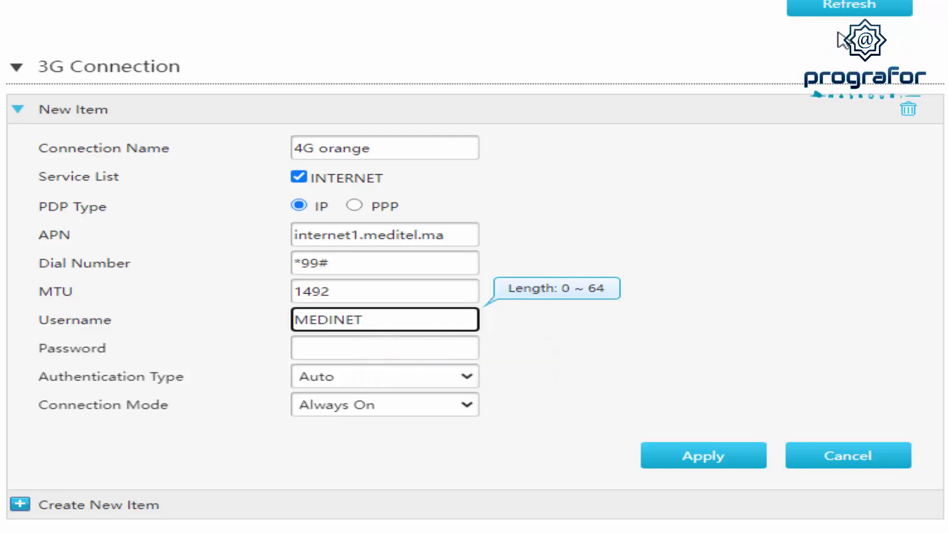
key(Tab)
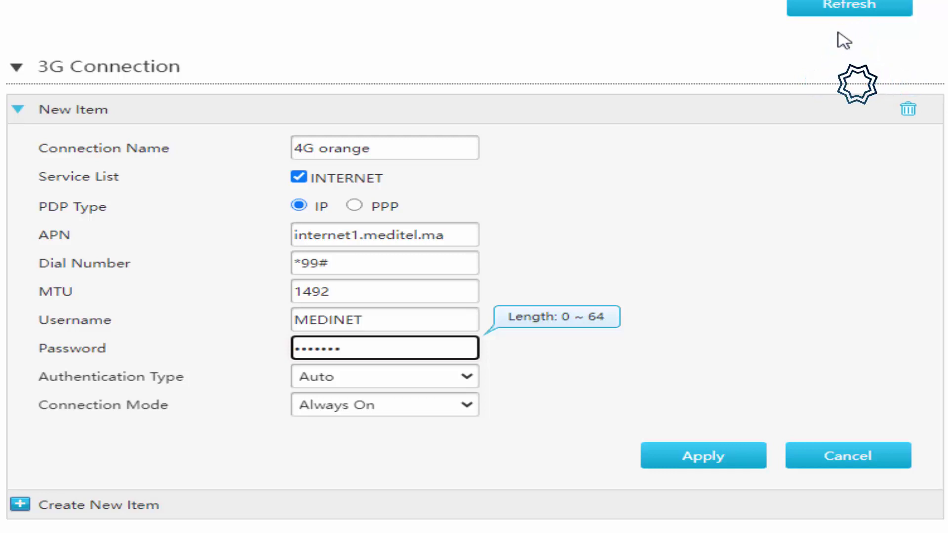
click(843, 40)
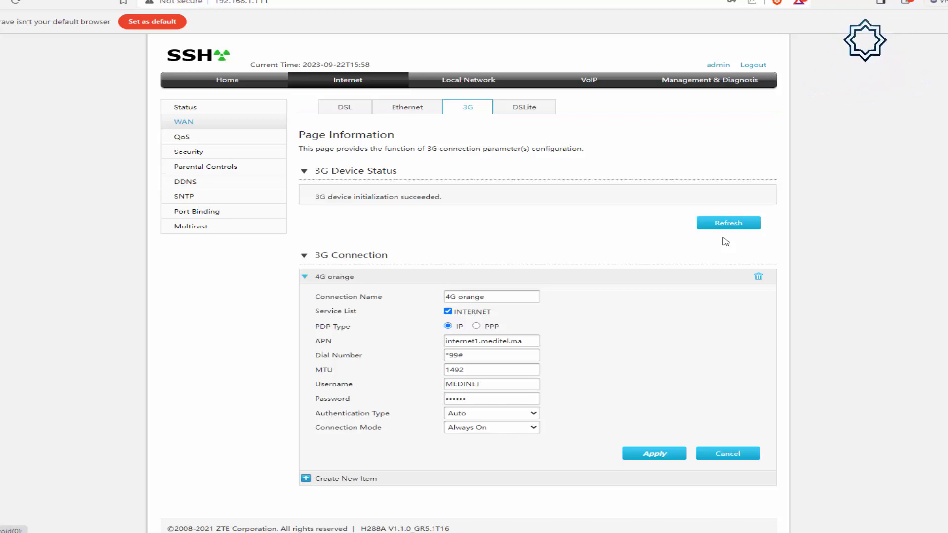
Check the 3G connection status on the router and start an internet speed test on speedtest.net.
key(Return)
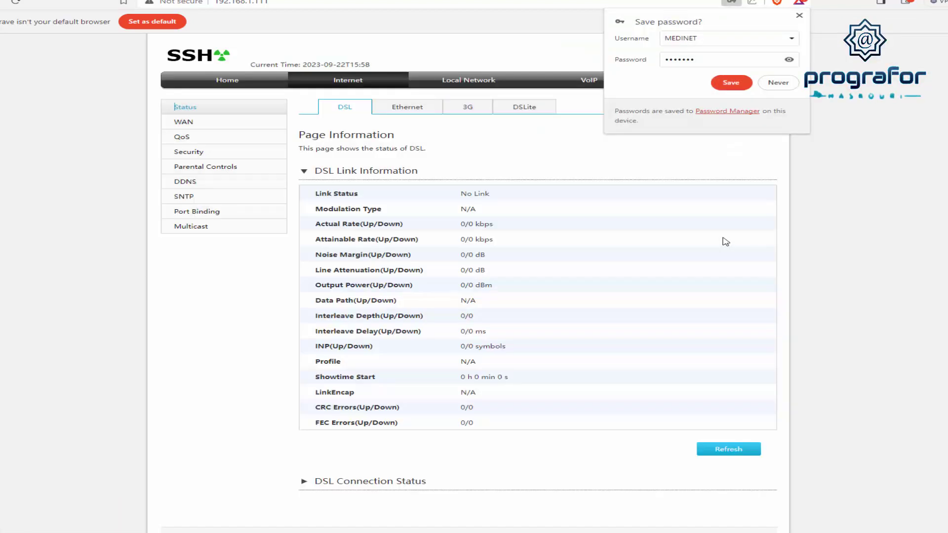
click(467, 107)
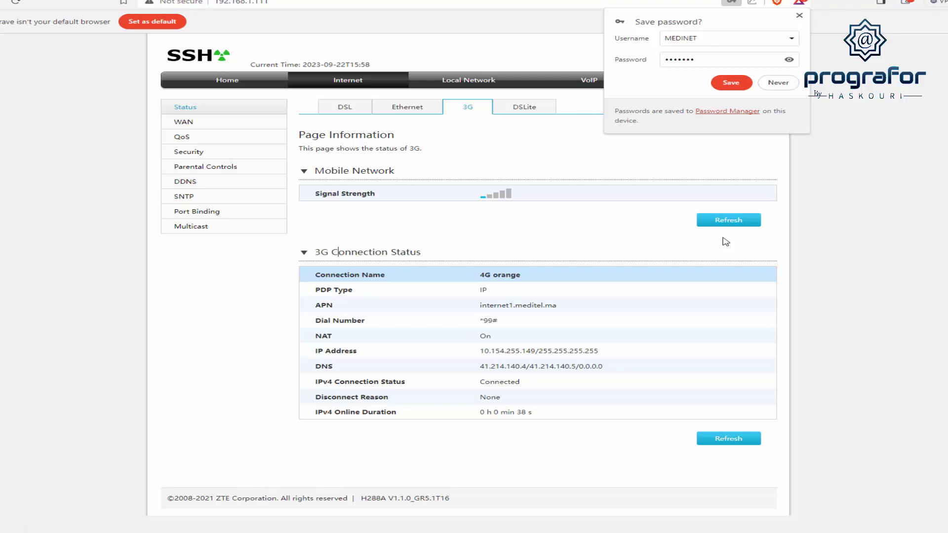
key(ctrl+Tab)
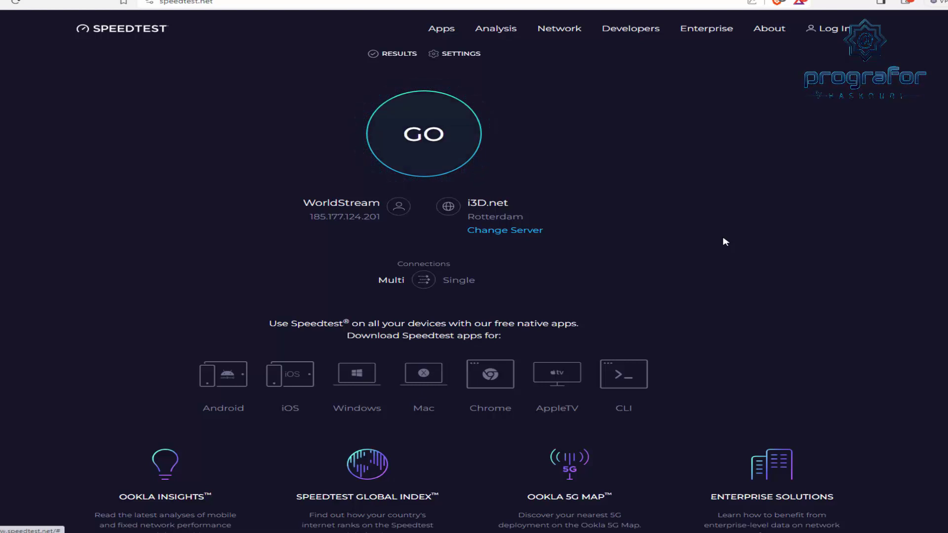
key(Return)
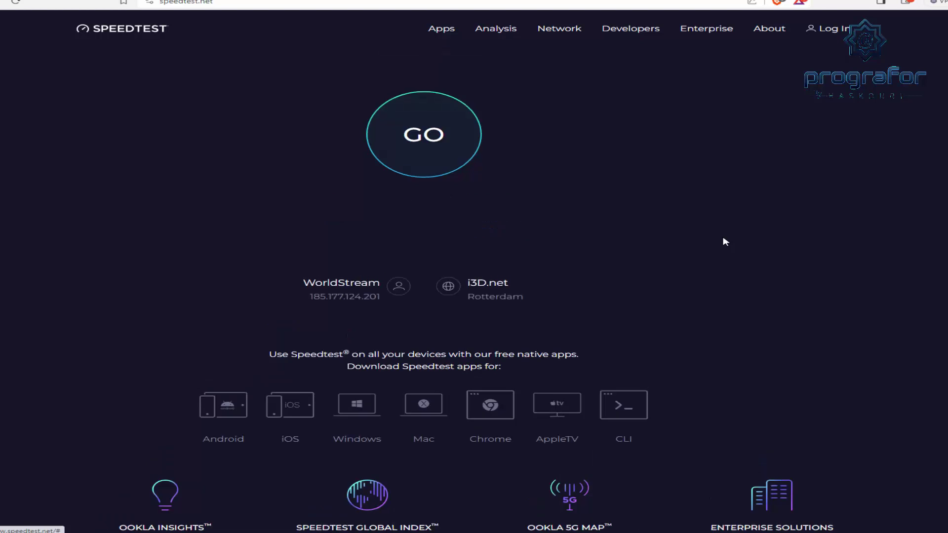